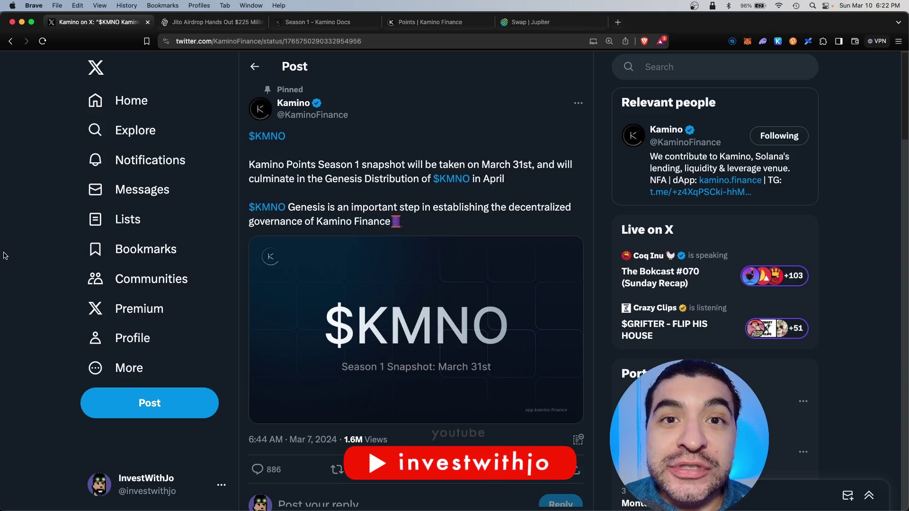
Switch from the Kamino post to the Jito airdrop article, then back to Kamino Finance.
key(ctrl+Tab)
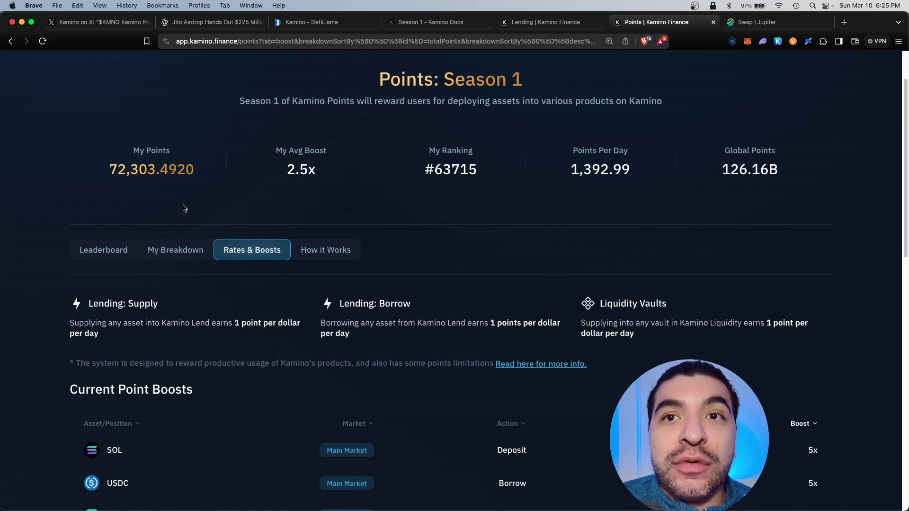
key(ctrl+shift+Tab)
Tour the Liquidity, Multiply and Long / Short pages, then return to the Kamino post on X.
click(372, 76)
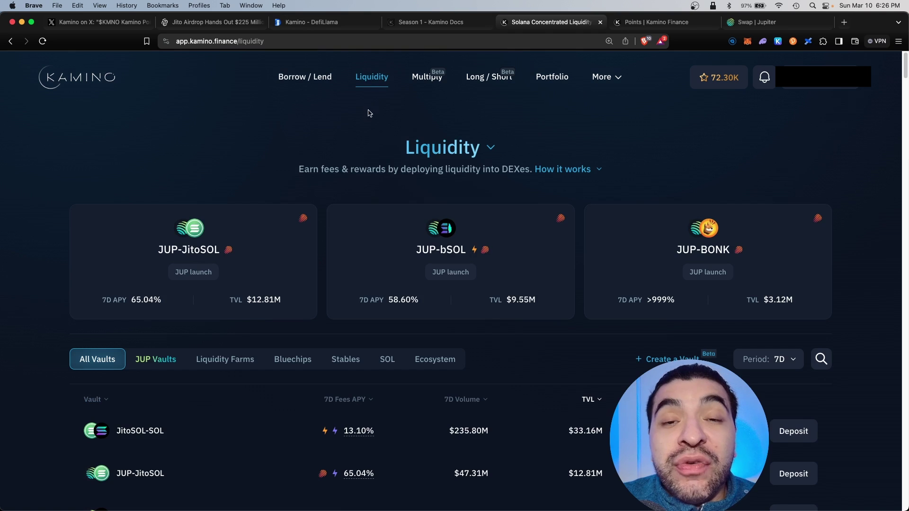
click(426, 76)
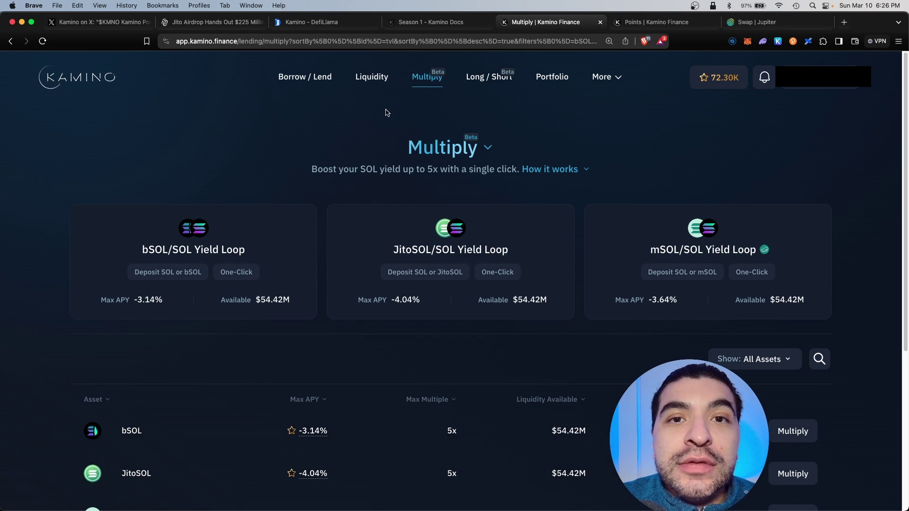
click(452, 85)
click(114, 25)
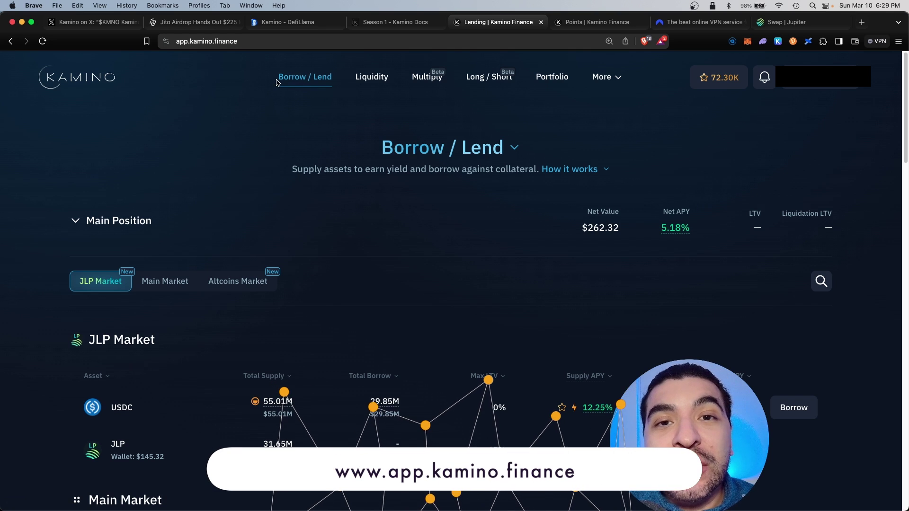
Open the Season 1 points hub from the My Points badge and show Rates & Boosts.
mouse_move(714, 85)
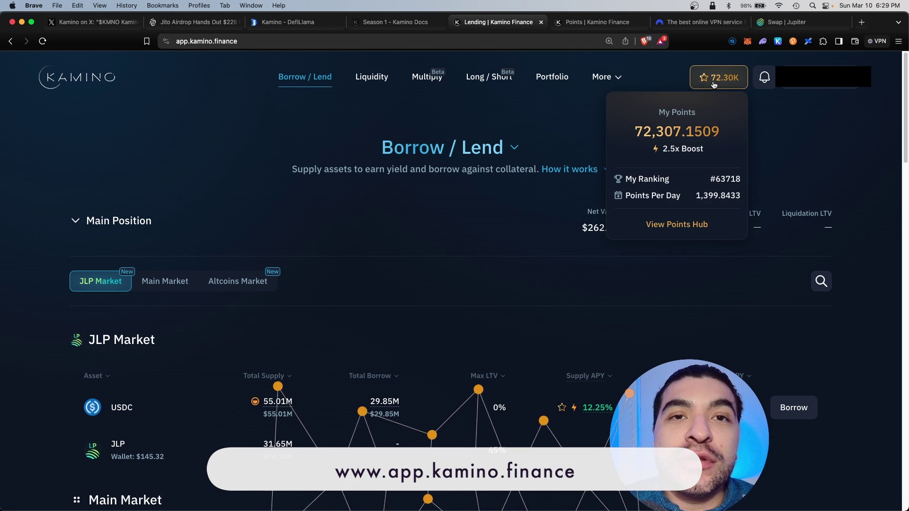
click(678, 224)
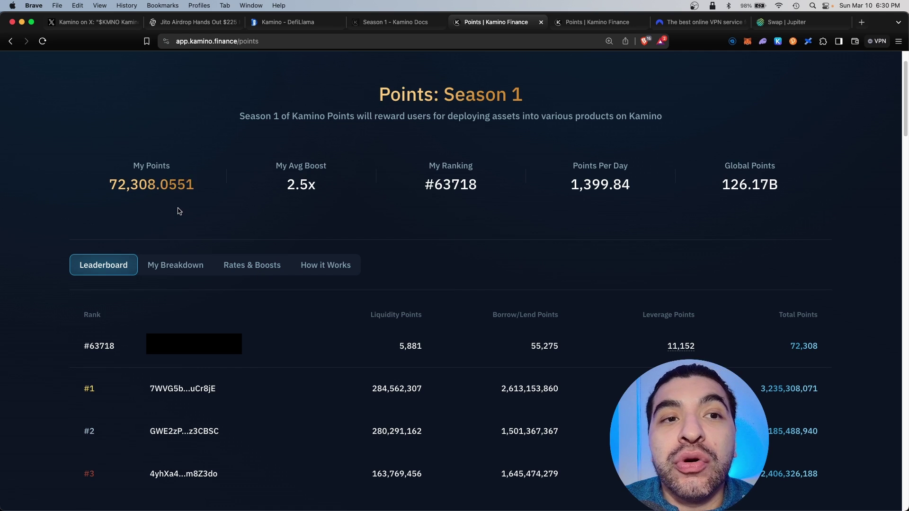
click(248, 268)
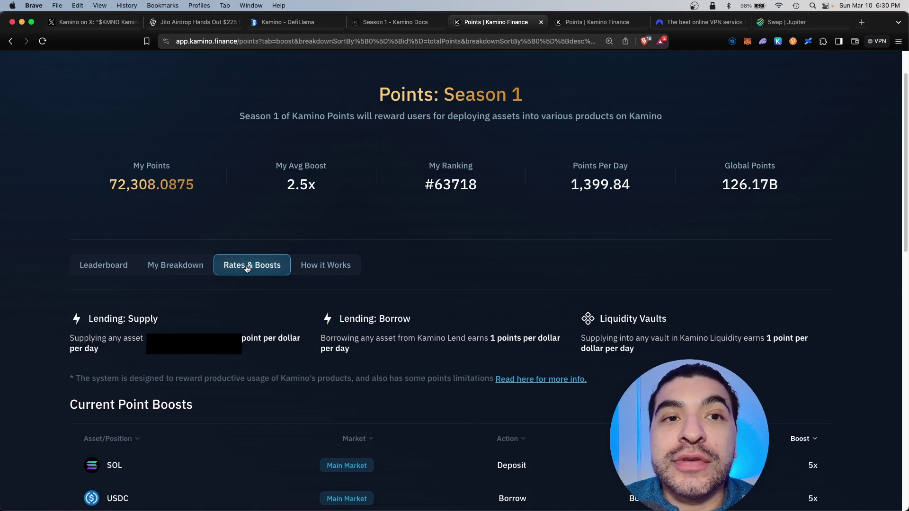
Scroll through the Current Point Boosts list down to the 3x entries.
scroll(399, 134, down, 3)
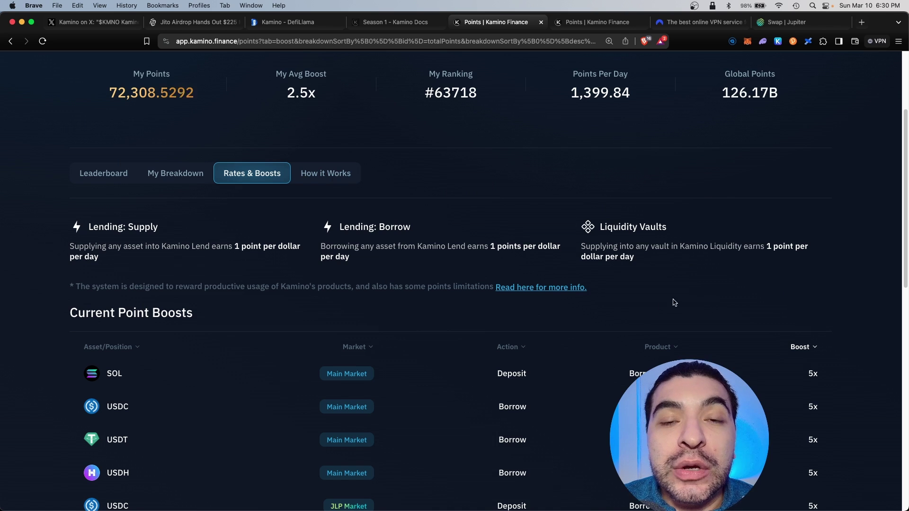
scroll(647, 294, down, 4)
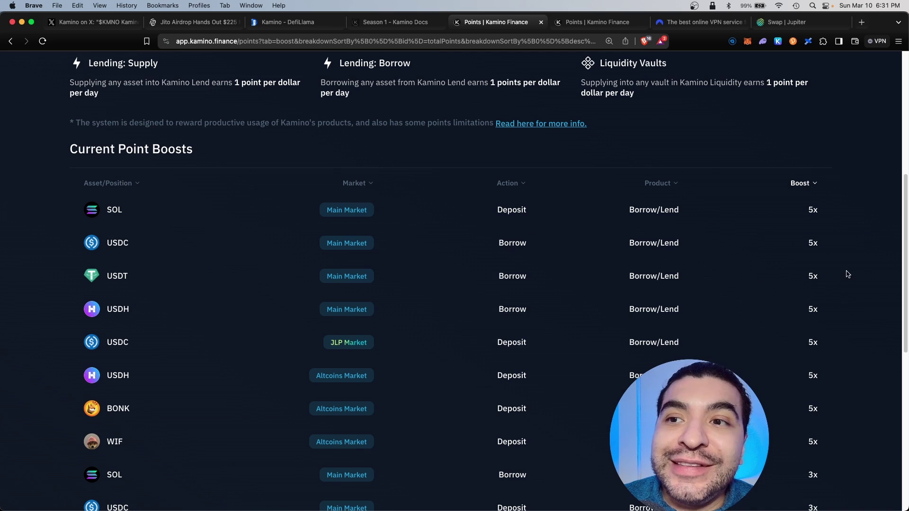
scroll(335, 204, down, 5)
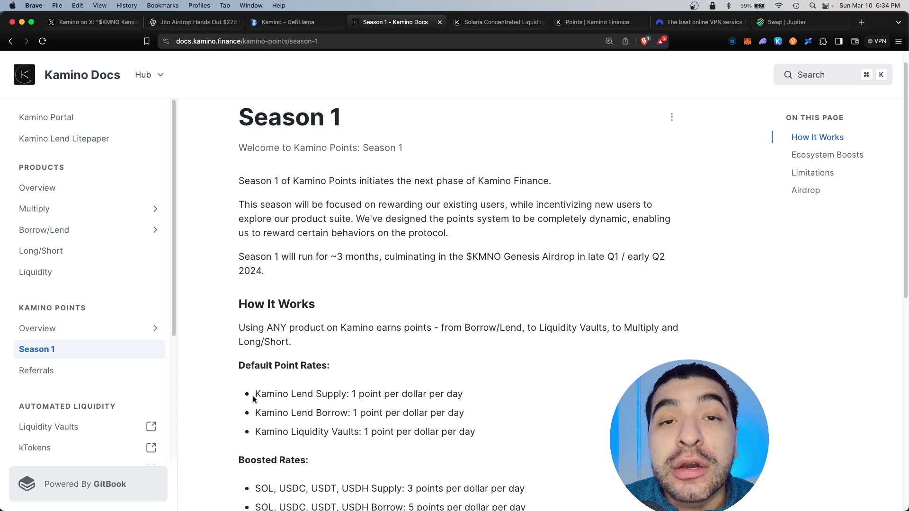
Highlight the Kamino Lend Supply and Lend Borrow default rate lines, then return to the point boosts.
drag(256, 393, 450, 394)
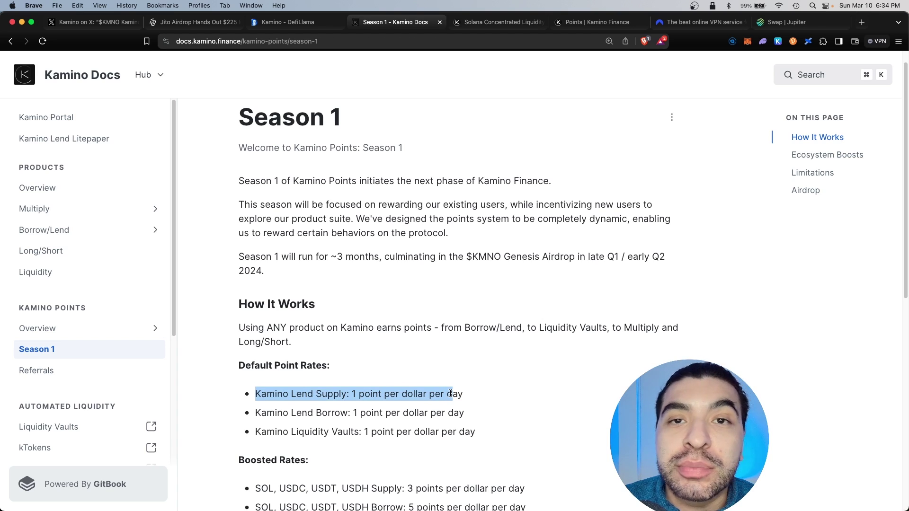
click(326, 407)
drag(255, 412, 441, 409)
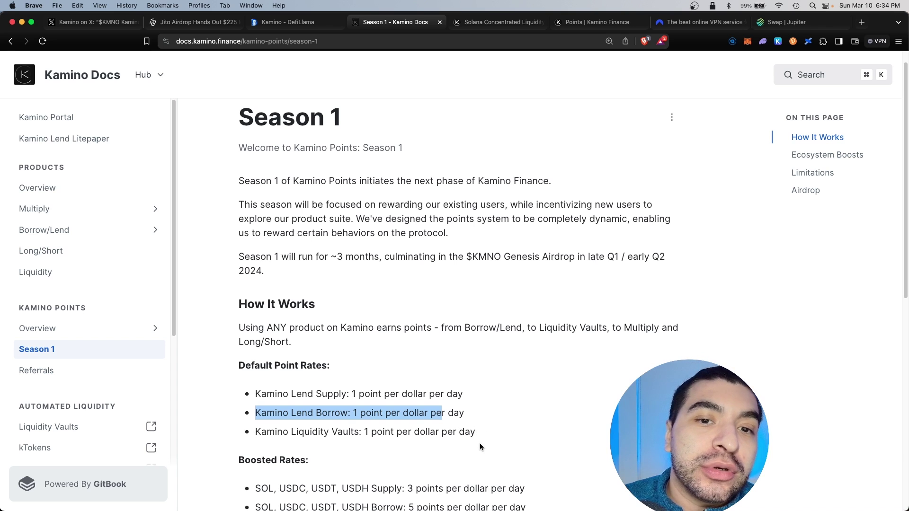
key(ctrl+Tab)
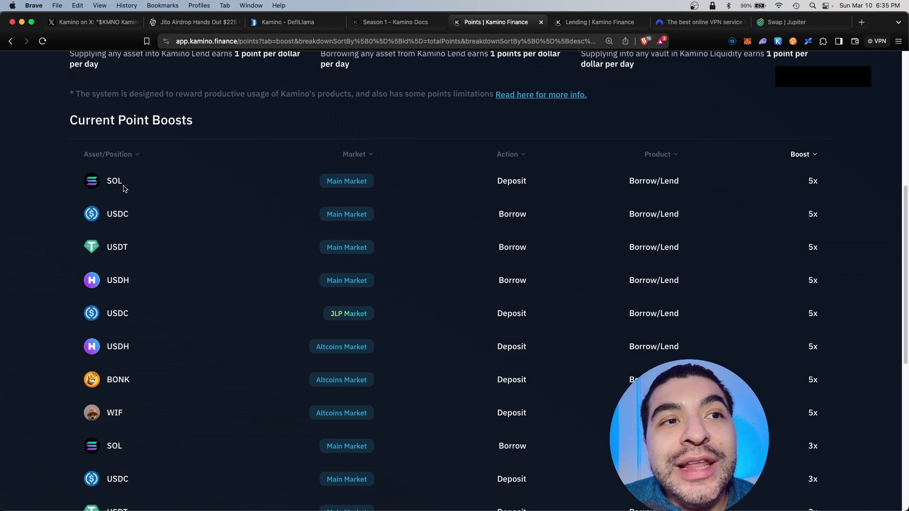
Supply 0.5 SOL to the Main Market from the Kamino lending page.
click(573, 23)
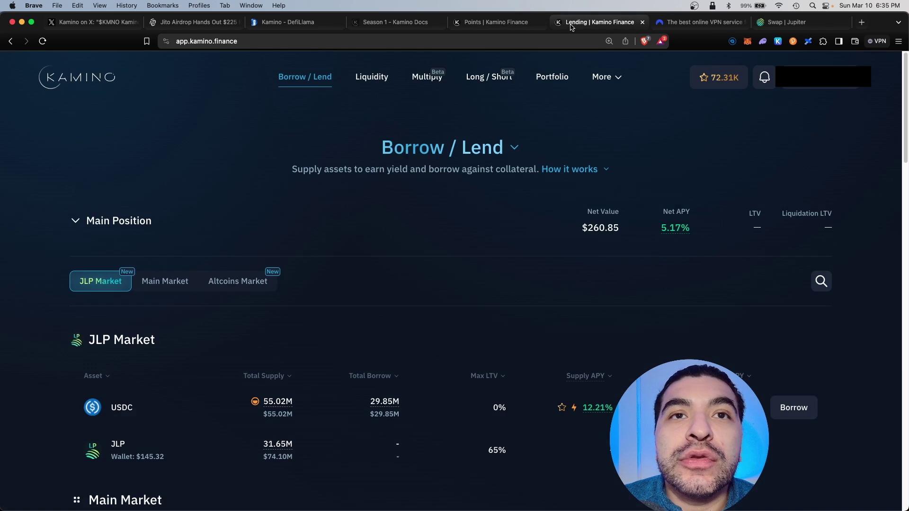
scroll(561, 322, down, 5)
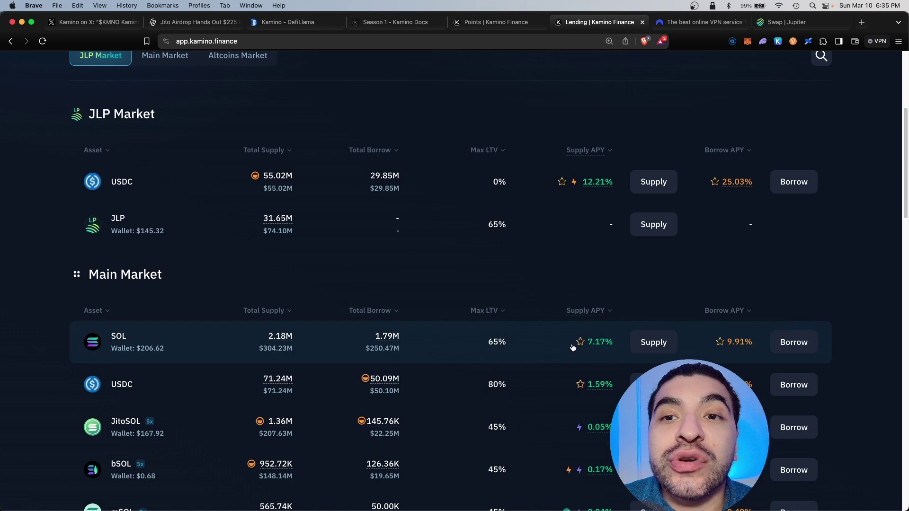
click(652, 342)
text(0.5)
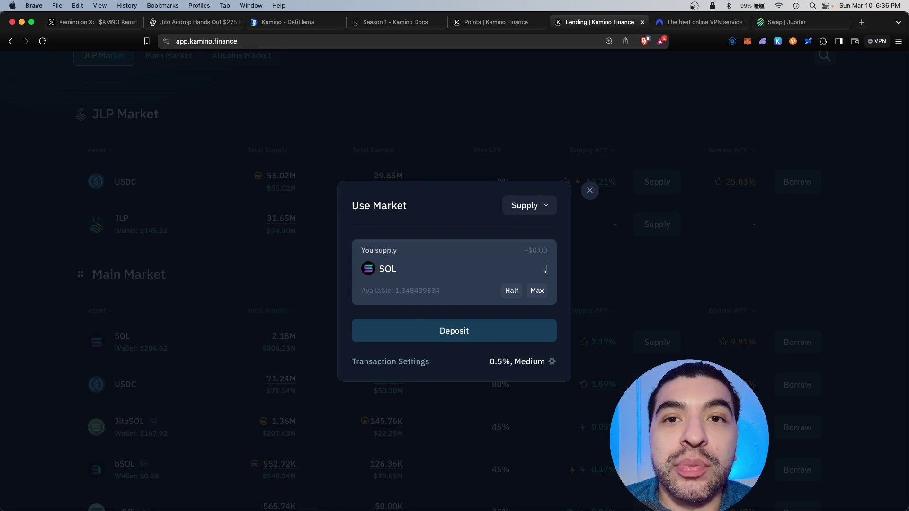
click(431, 288)
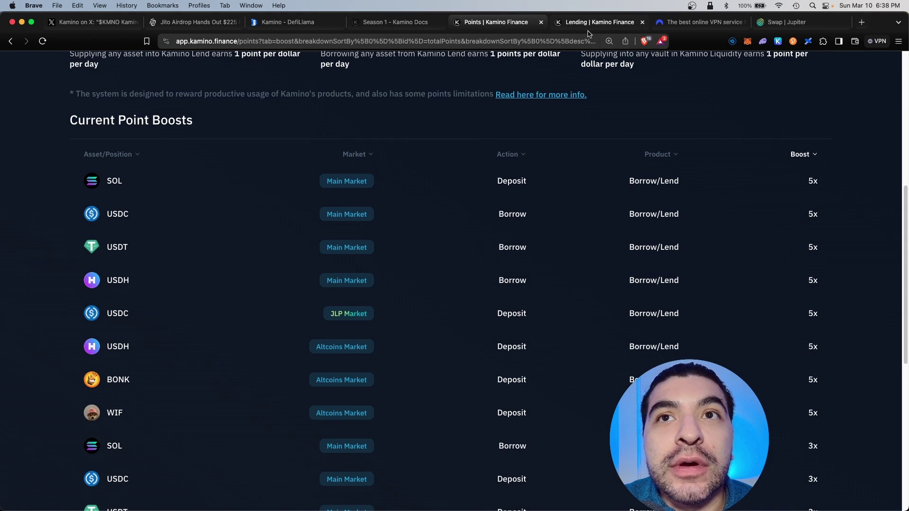
click(599, 22)
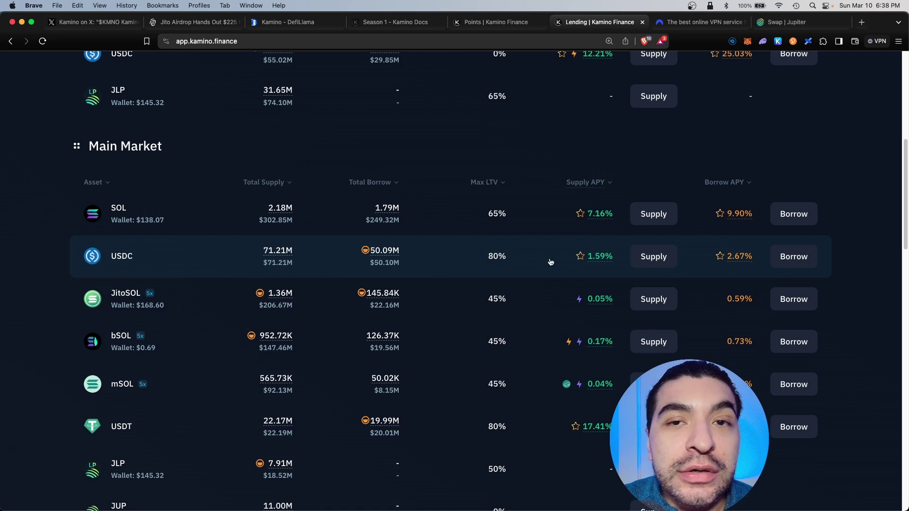
Borrow 20 USDC from the Main Market, then check the point boosts again.
click(793, 258)
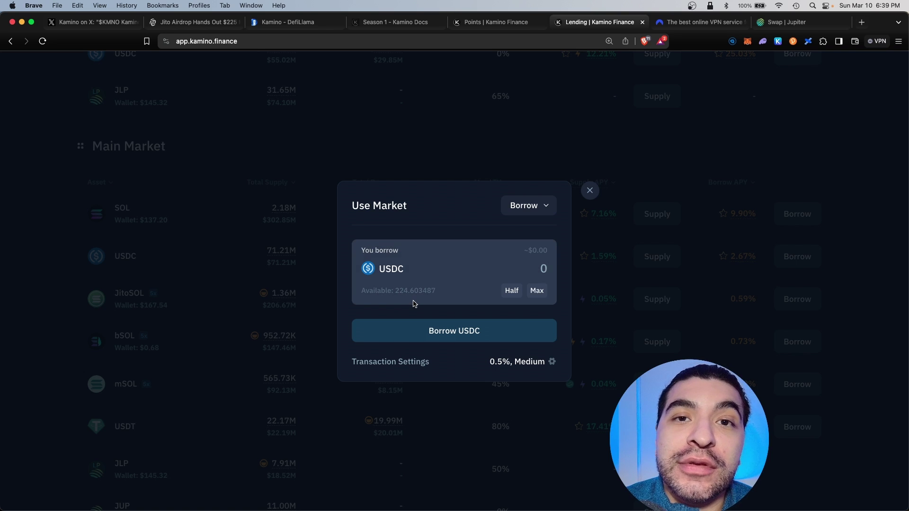
text(20)
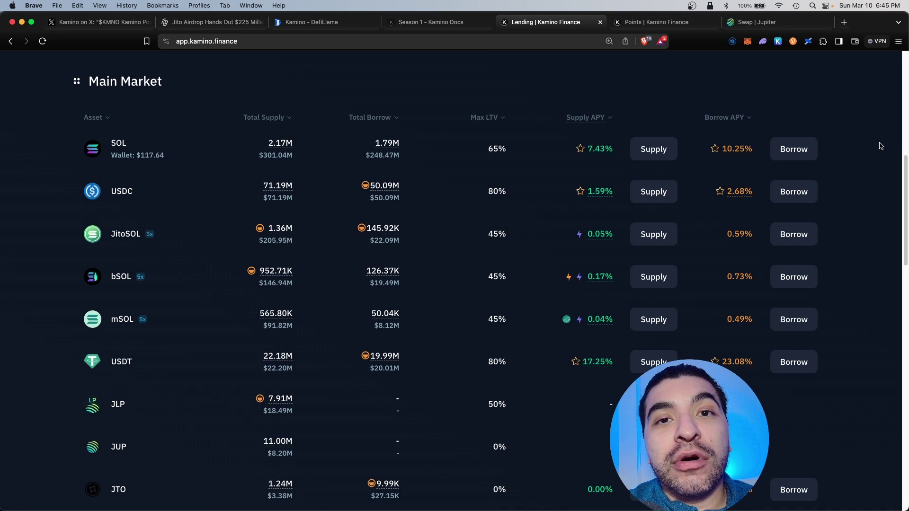
key(ctrl+Tab)
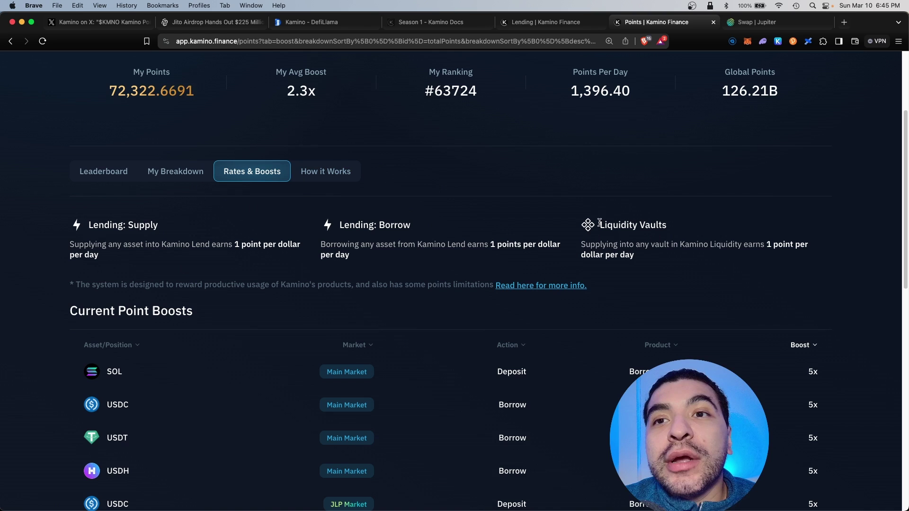
Filter the liquidity vaults to Stables, with USDT-USDC leading at $2.07M TVL.
key(ctrl+shift+Tab)
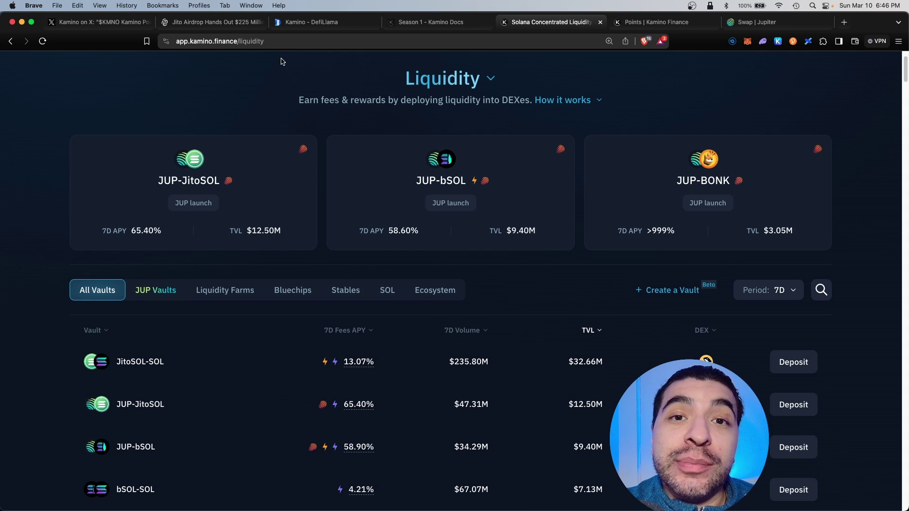
scroll(589, 207, down, 3)
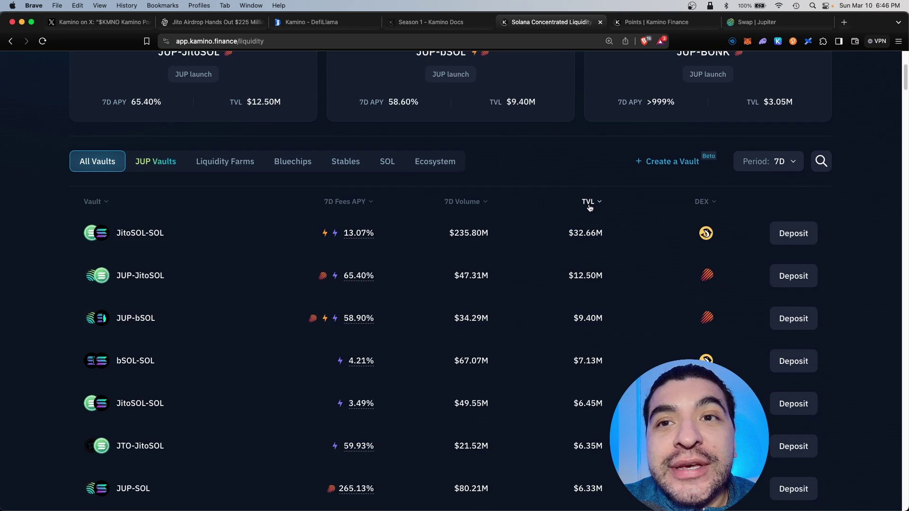
scroll(589, 207, down, 1)
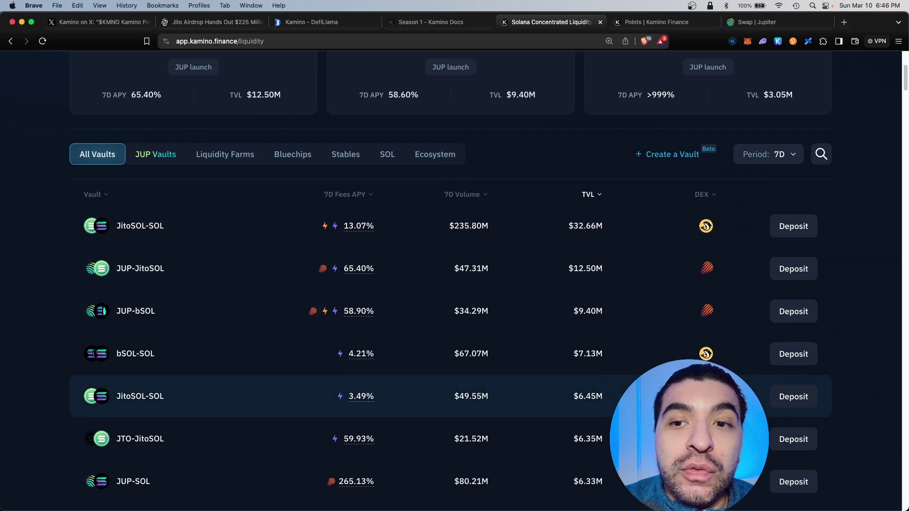
click(354, 154)
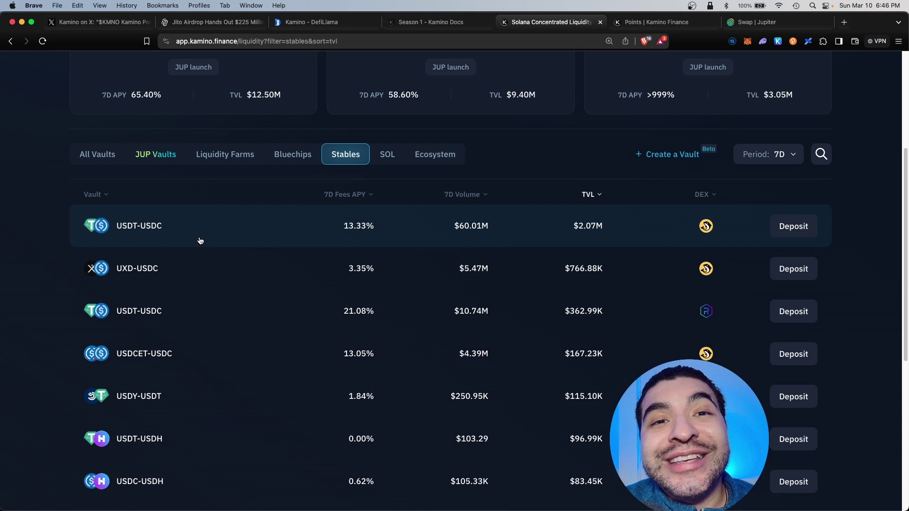
Deposit the maximum USDC balance (19.89247) into the USDT-USDC liquidity vault.
click(811, 232)
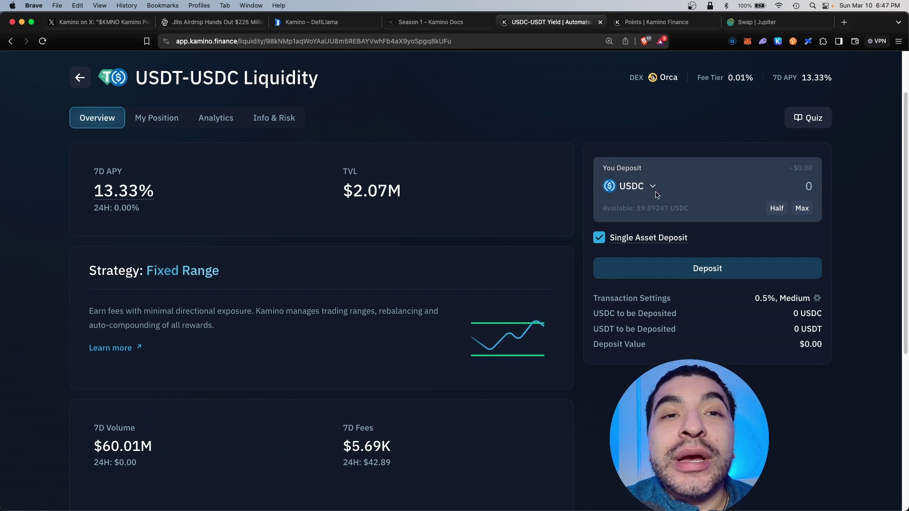
click(801, 208)
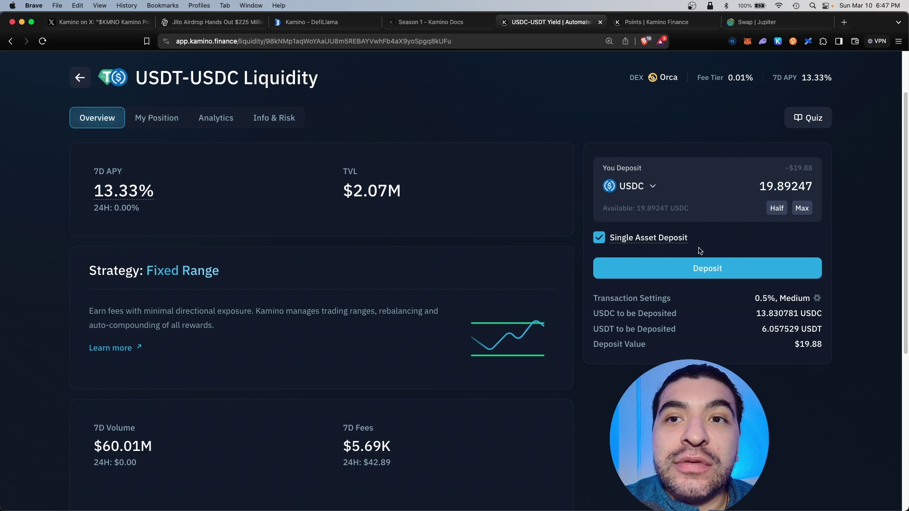
click(689, 272)
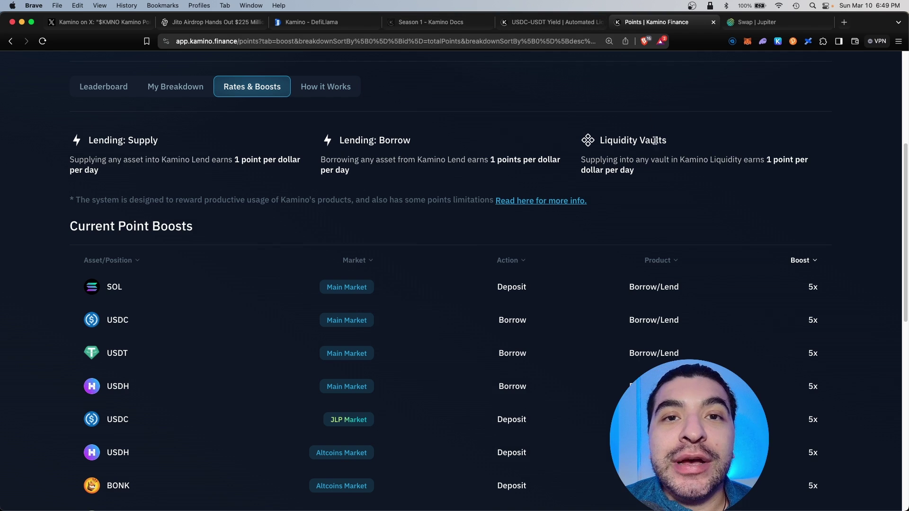
key(super+bracketleft)
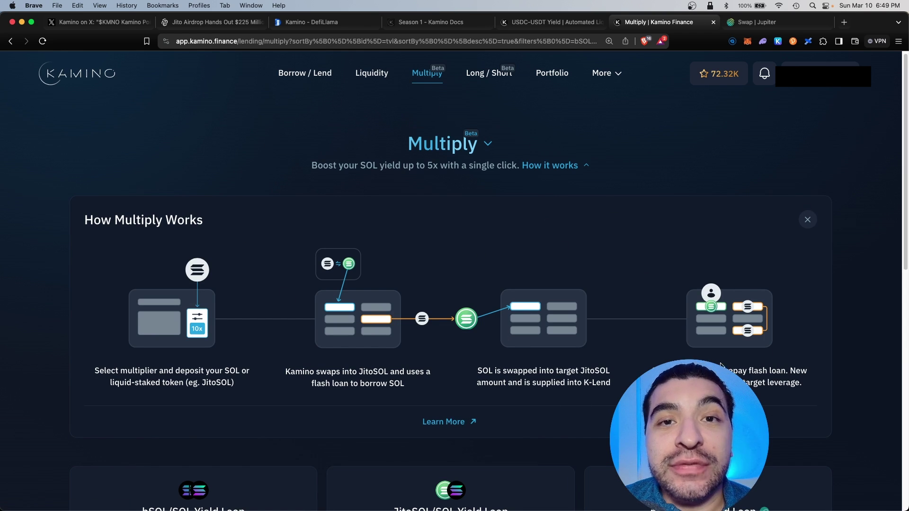
View the Long / Short product page.
click(491, 72)
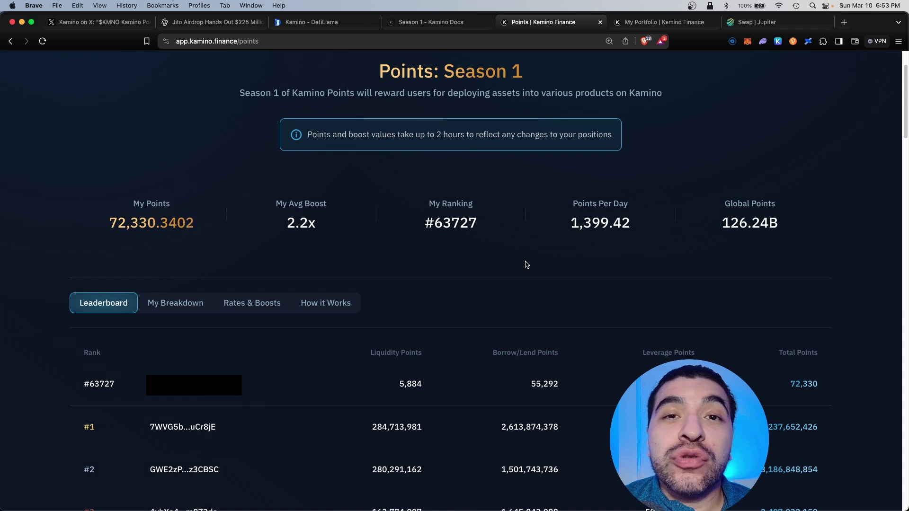
Check Kamino's $850.96m TVL on DefiLlama, then return to the $KMNO Season 1 snapshot post on X.
key(super+3)
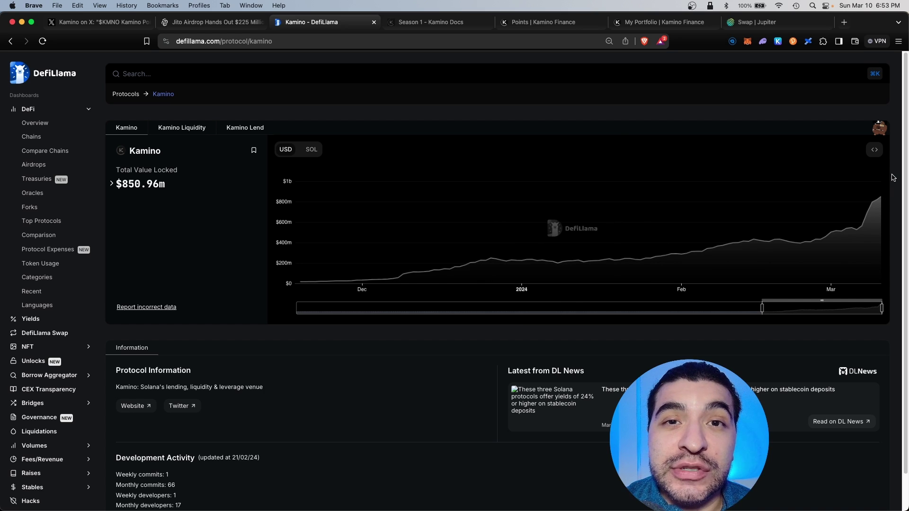
key(super+1)
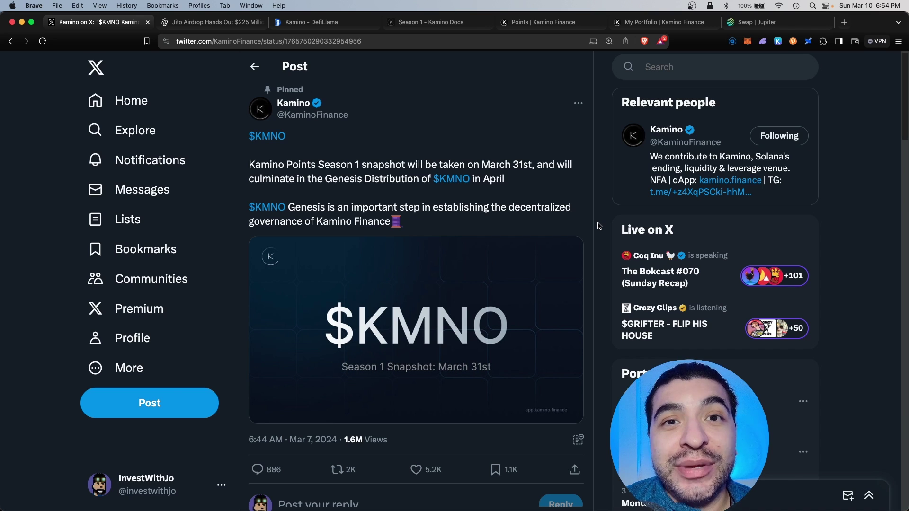
Show the Kamino Docs Season 1 page on the roughly 3-month run toward the $KMNO Genesis Airdrop.
key(super+4)
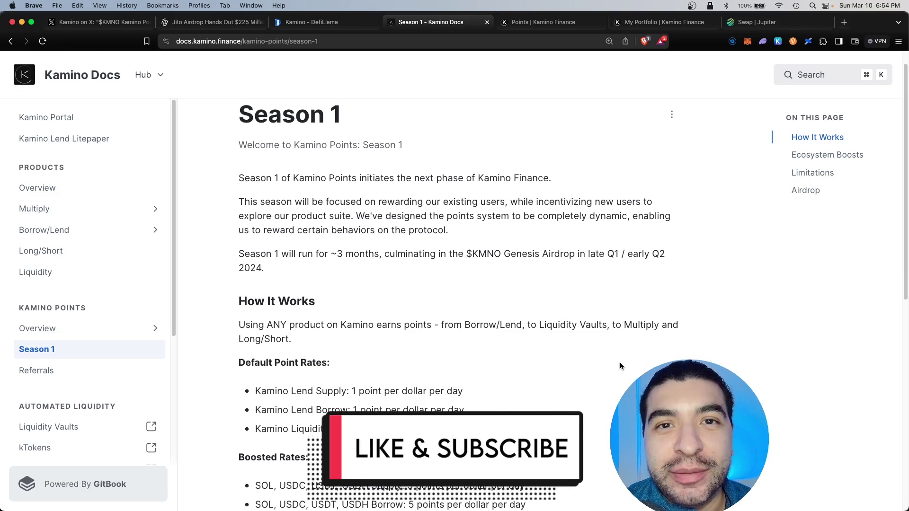